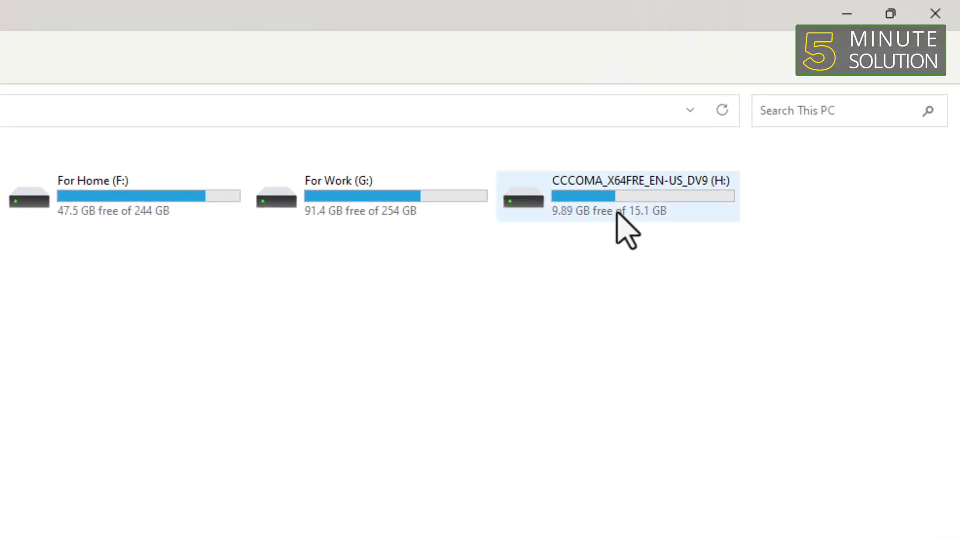
Select the CCCOMA_X64FRE_EN-US_DV9 (H:) USB installer drive in This PC
click(582, 202)
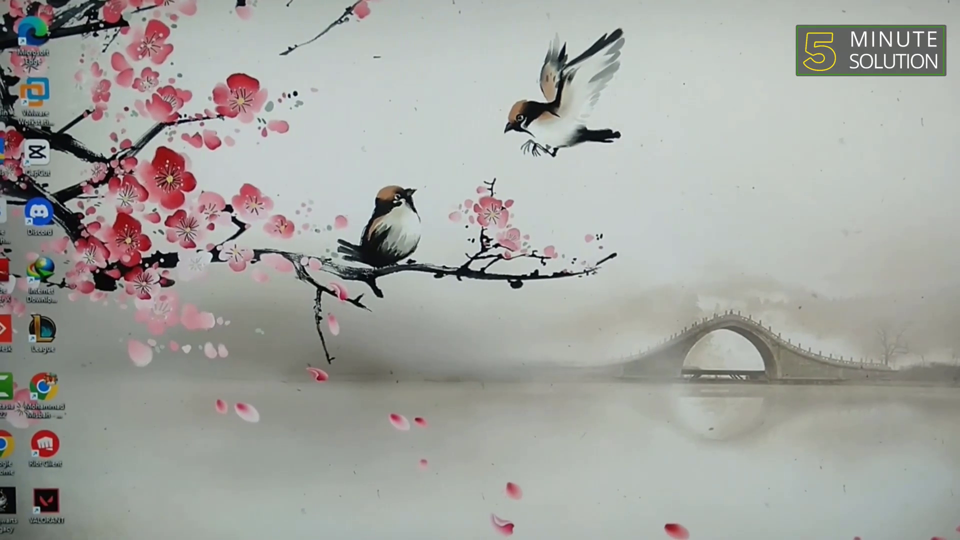
Bring up the Start menu with the Windows key
key(super)
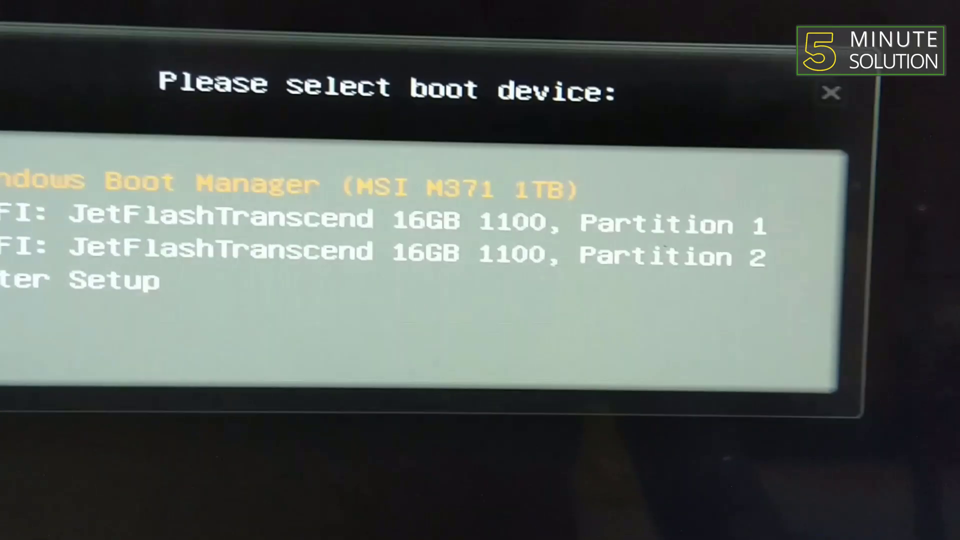
Highlight 'EFI: JetFlashTranscend 16GB 1100, Partition 1' as the boot device
key(Down)
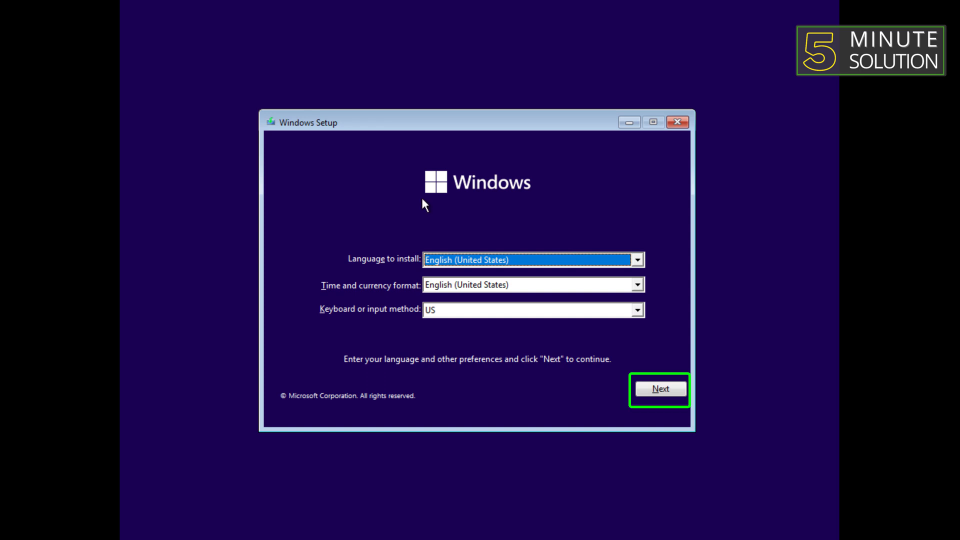
Keep English (United States) defaults, start the install, and skip the product key
click(661, 390)
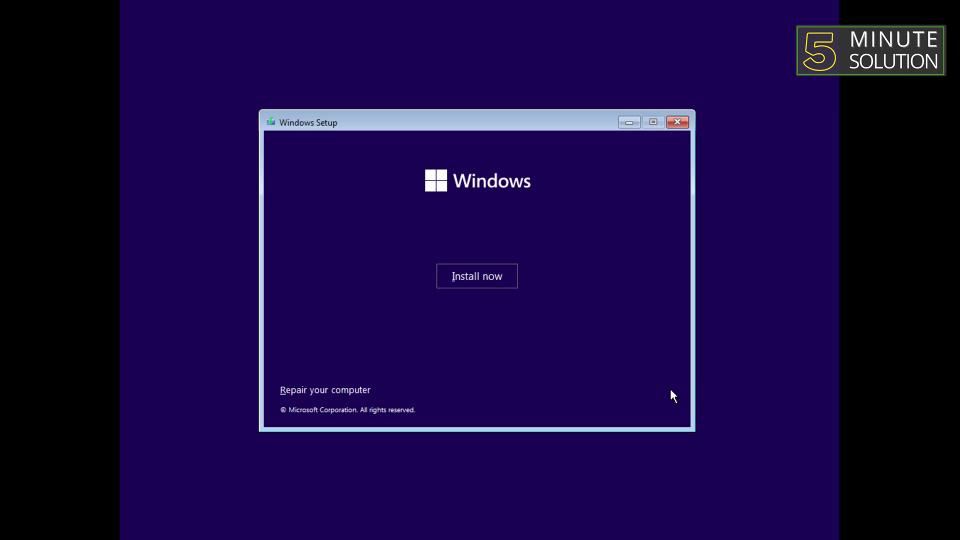
click(501, 289)
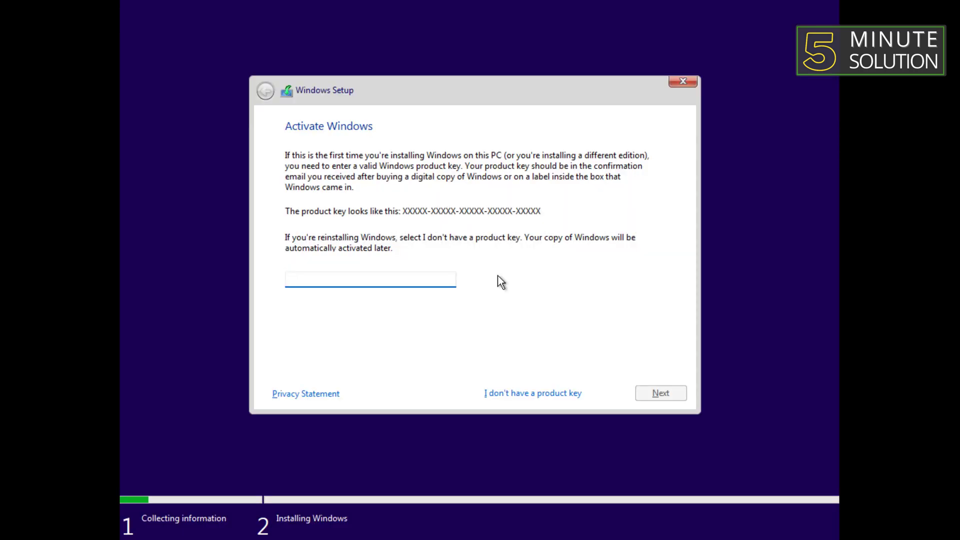
click(498, 395)
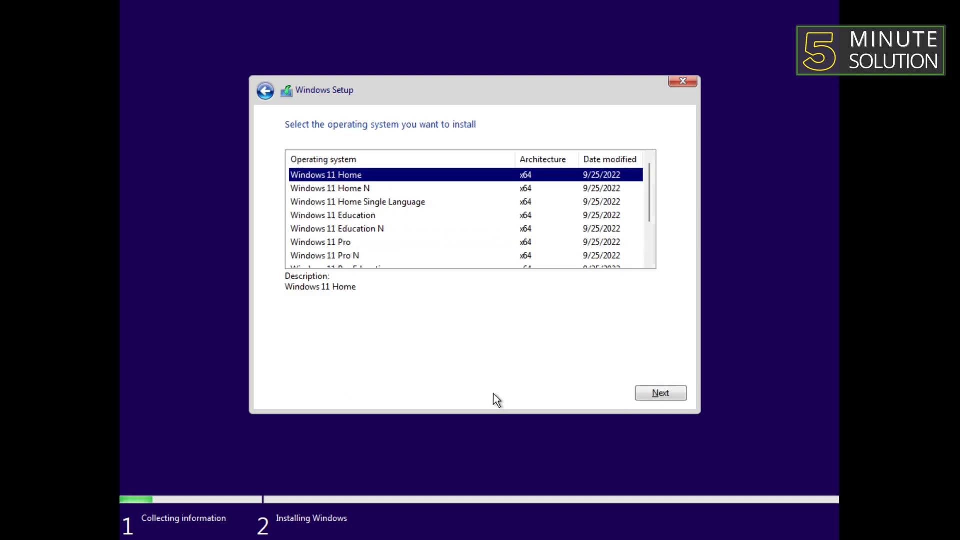
Choose the Windows 11 Pro edition and accept the Microsoft licence terms
scroll(375, 242, down, 1)
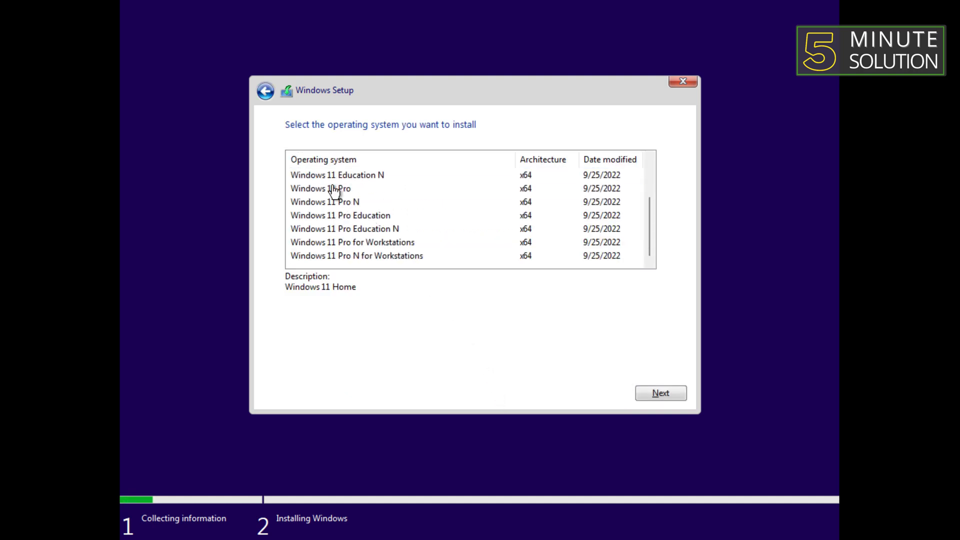
scroll(375, 243, down, 1)
click(334, 190)
click(671, 397)
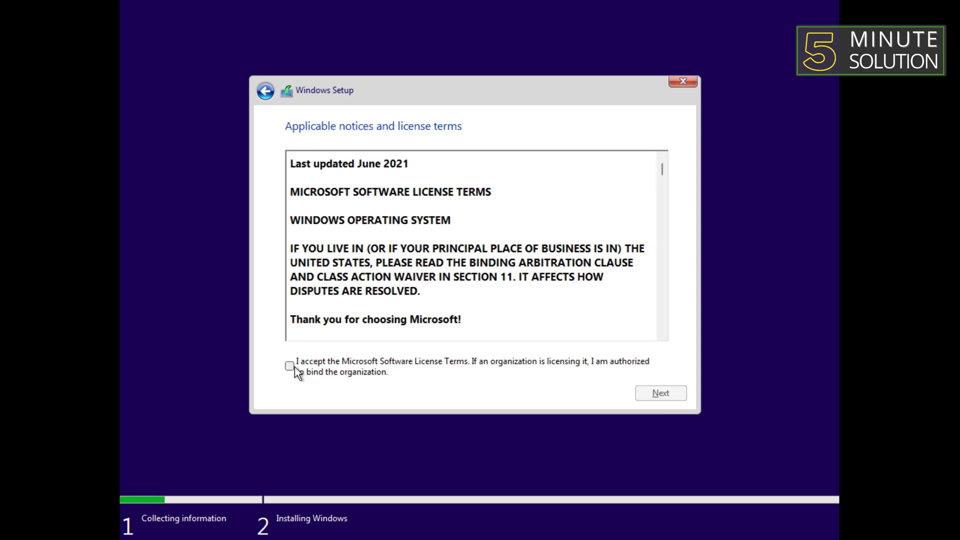
click(293, 367)
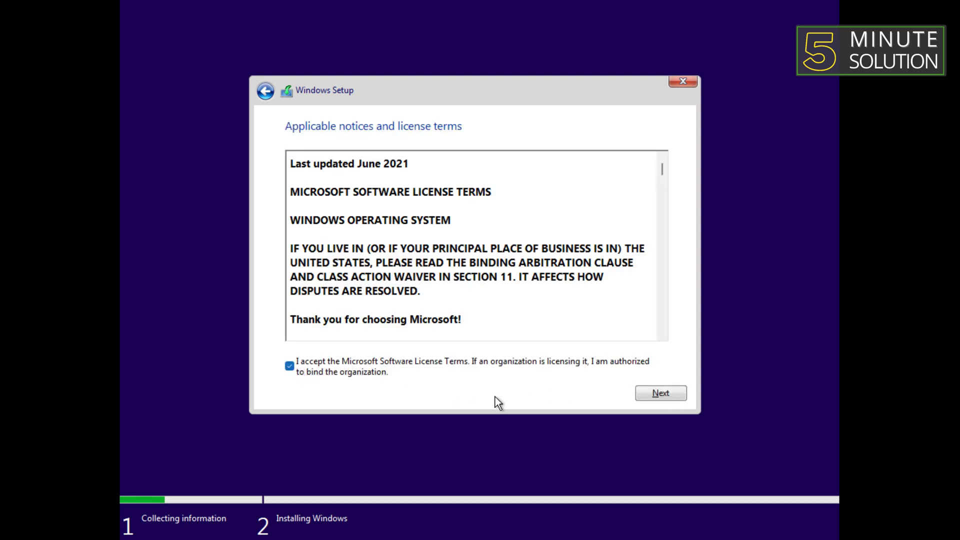
click(671, 398)
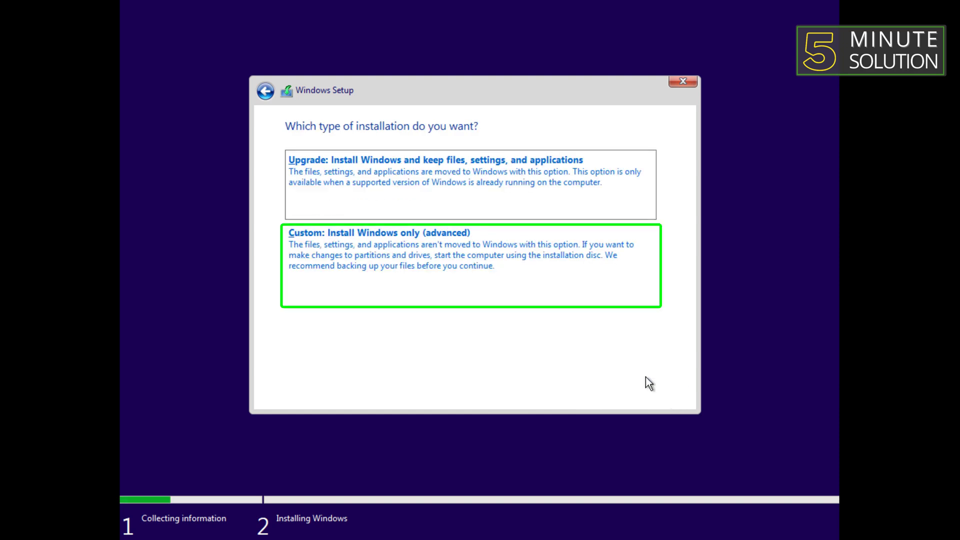
Do a Custom install, create a 71680 MB partition, and install on Drive 0 Partition 3
click(455, 275)
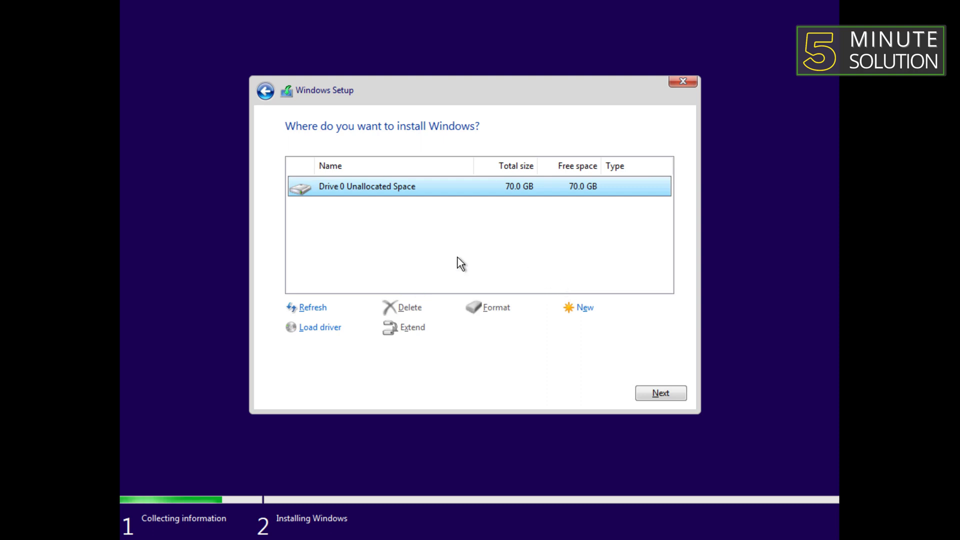
click(580, 310)
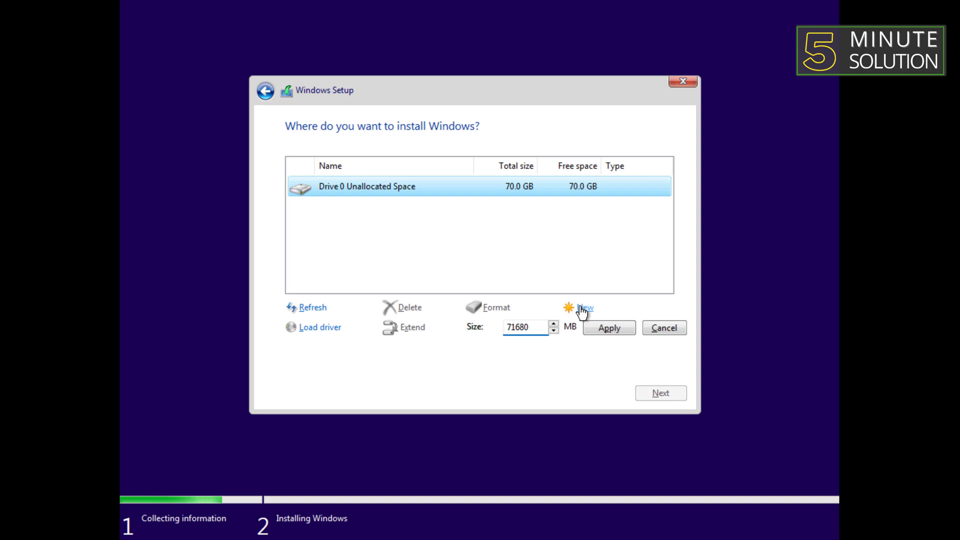
click(599, 332)
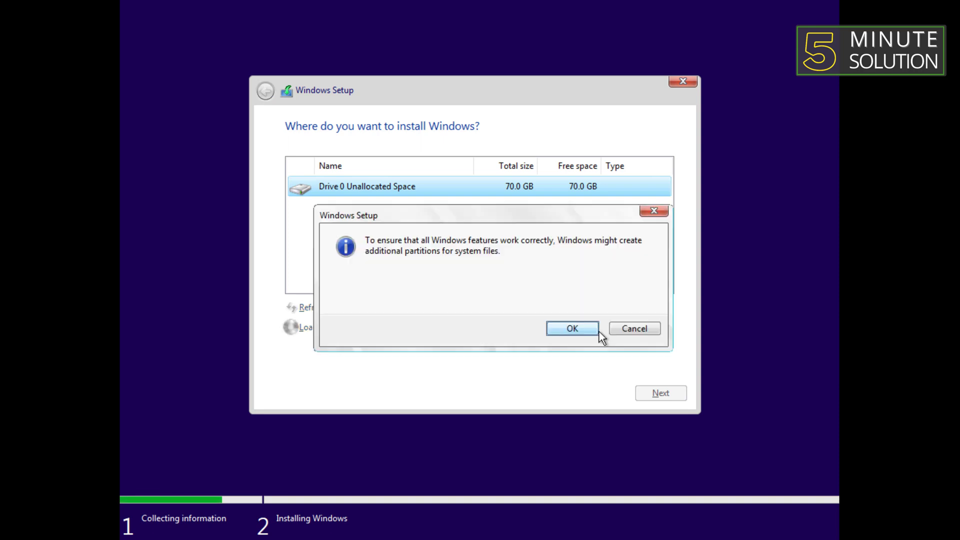
click(578, 328)
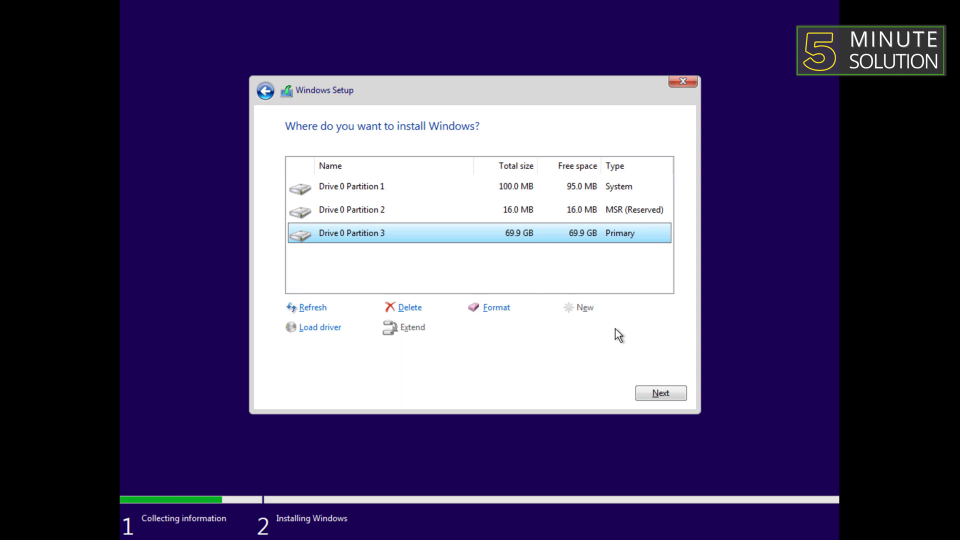
click(655, 391)
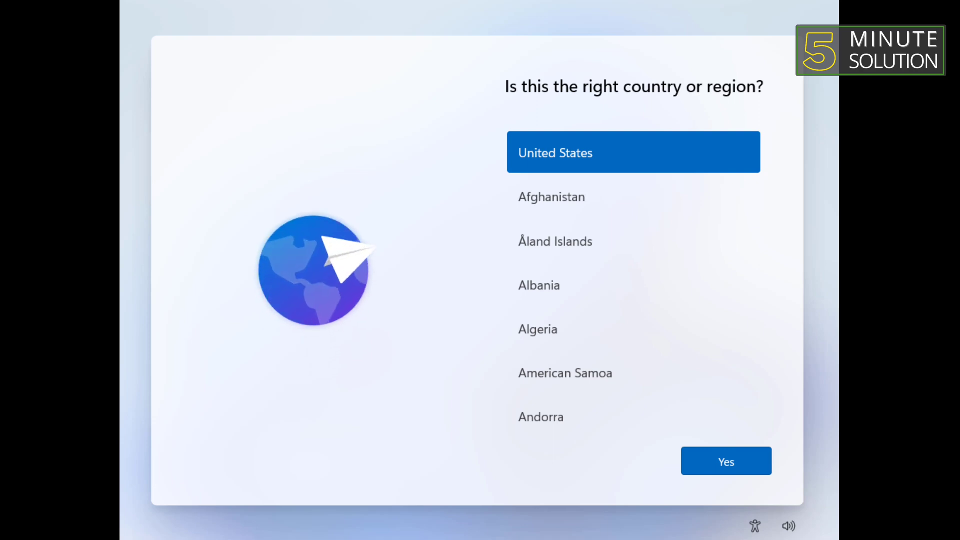
Confirm United States and the US keyboard, skip a second layout, and name the PC 'How to 1 minute'
click(735, 464)
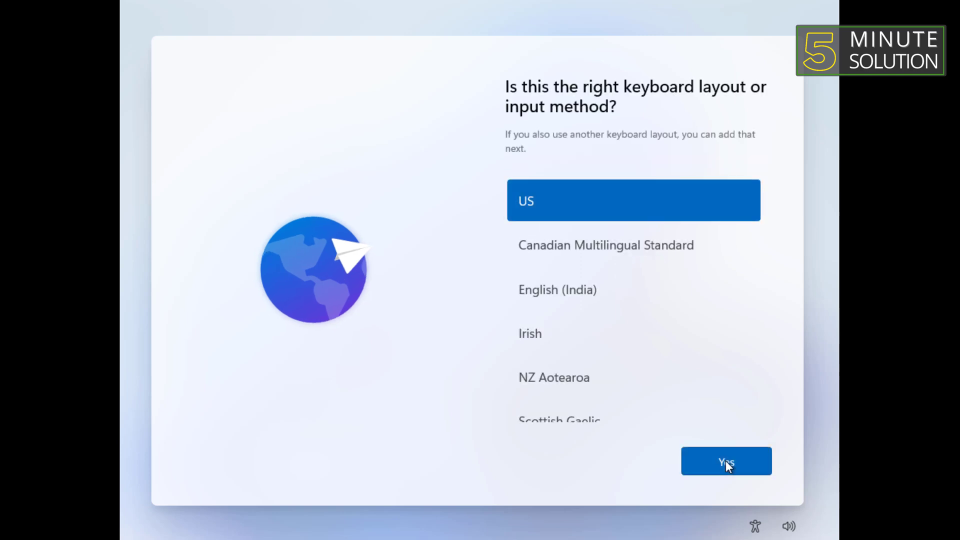
click(725, 461)
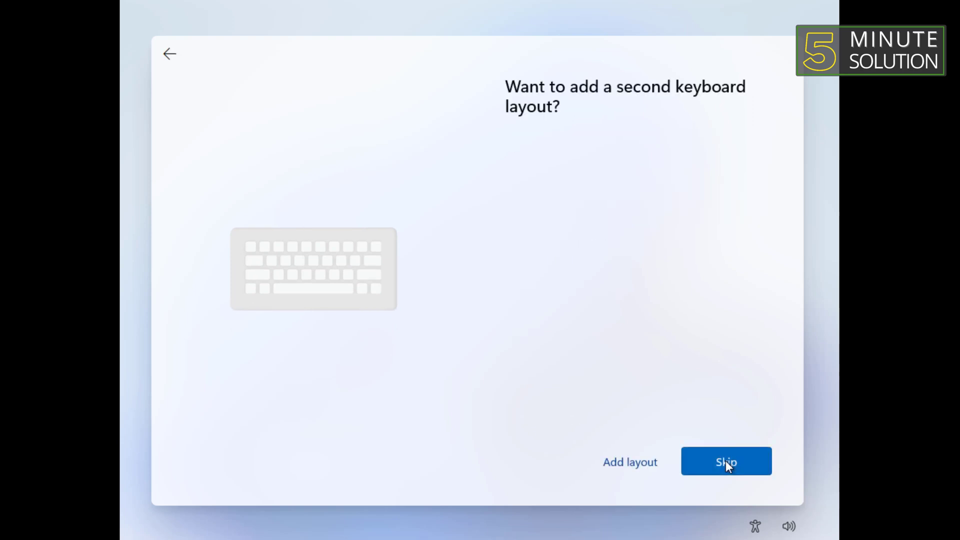
click(725, 461)
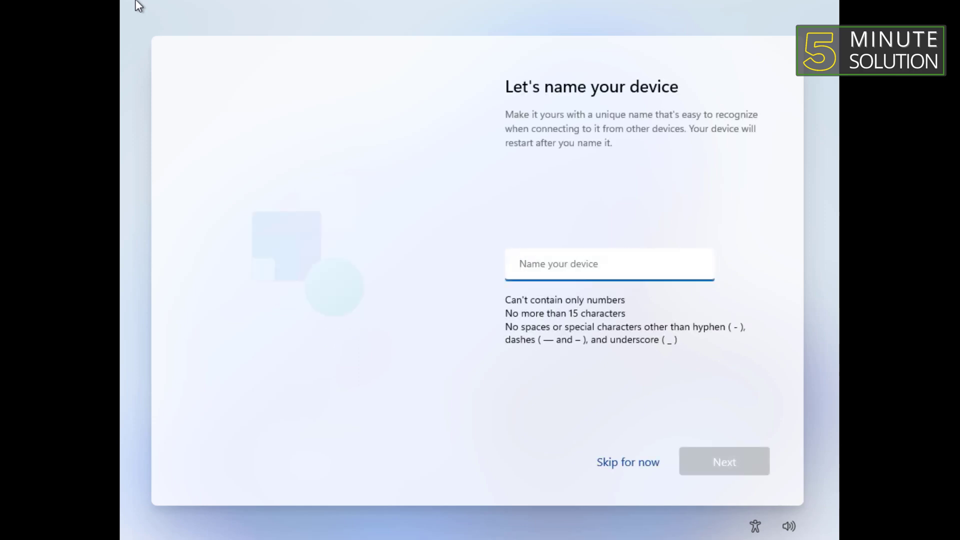
text(How to 1 minute)
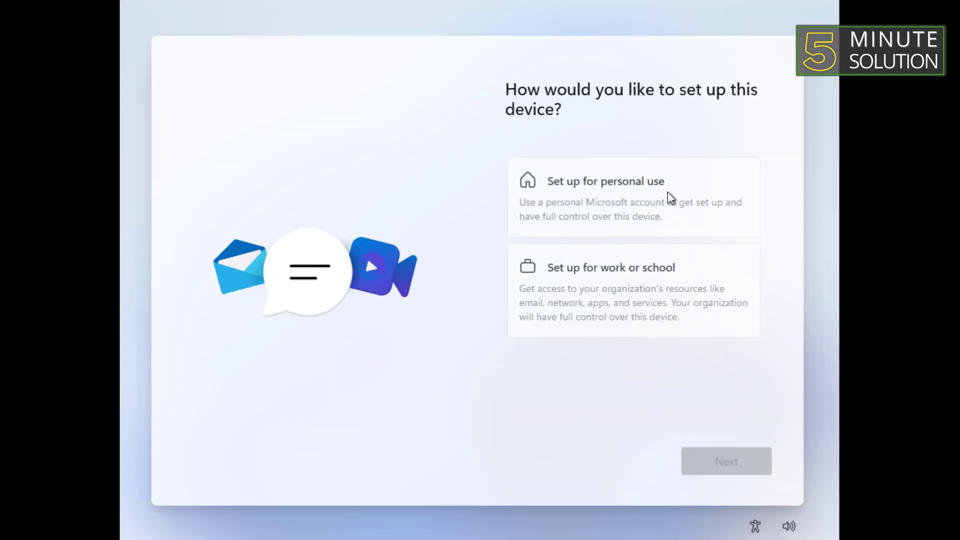
Choose personal use and sign in with the Microsoft account e-mail and password
click(667, 191)
click(711, 465)
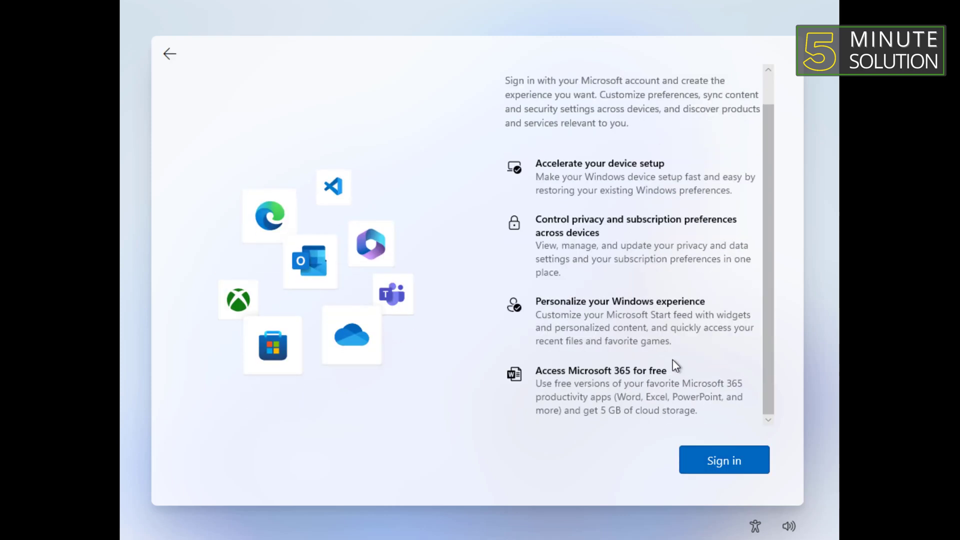
click(706, 461)
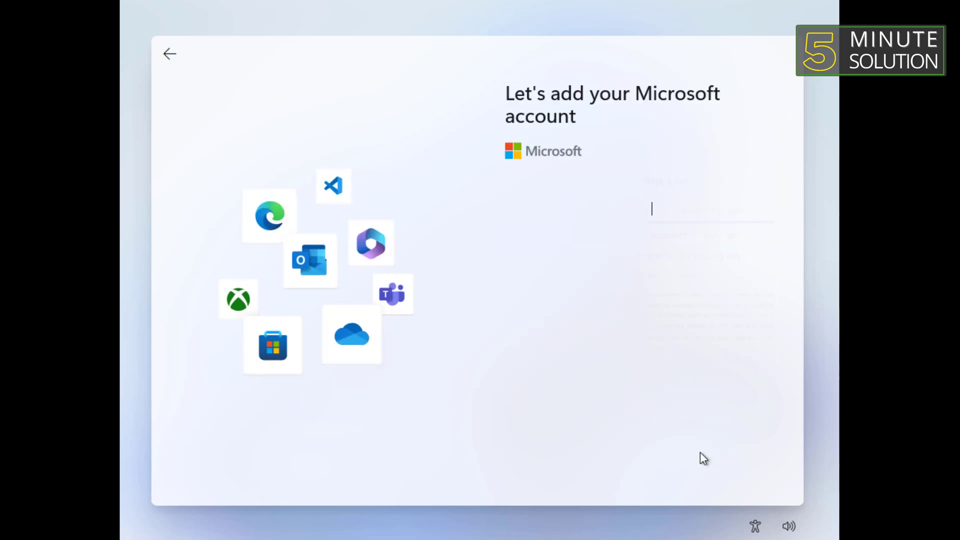
text(mi)
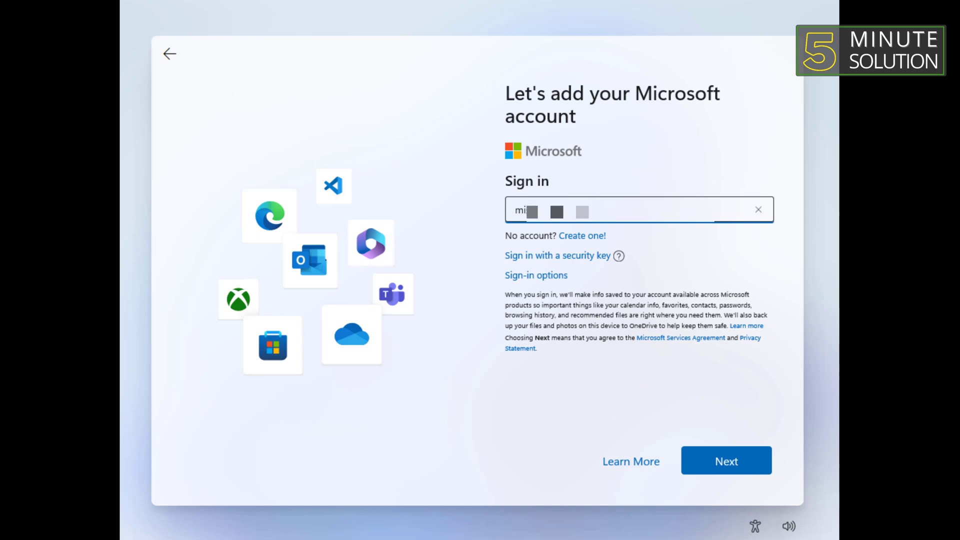
key(Return)
key(Return)
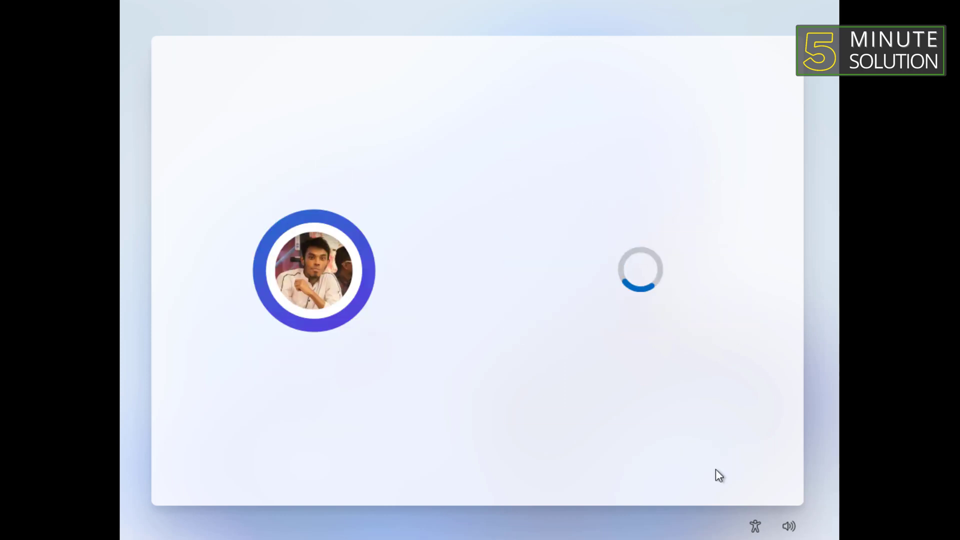
Create and confirm a sign-in PIN, then continue through the privacy settings
click(716, 470)
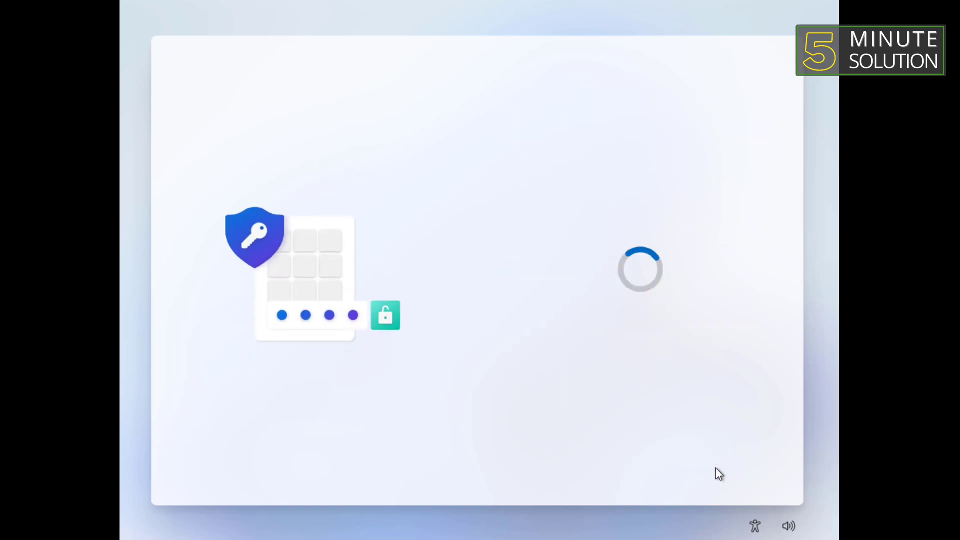
text(12345)
key(Tab)
text(12345)
click(716, 466)
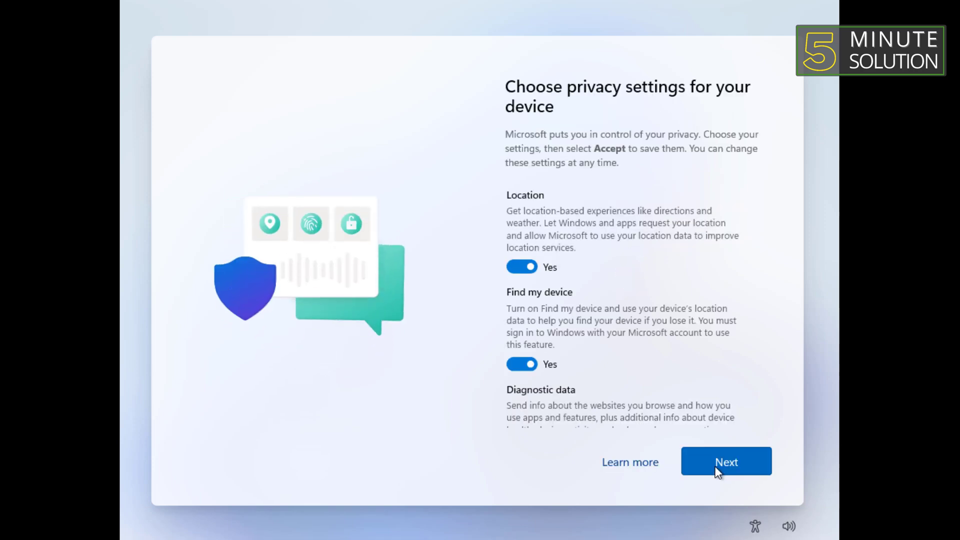
scroll(698, 412, down, 2)
click(713, 466)
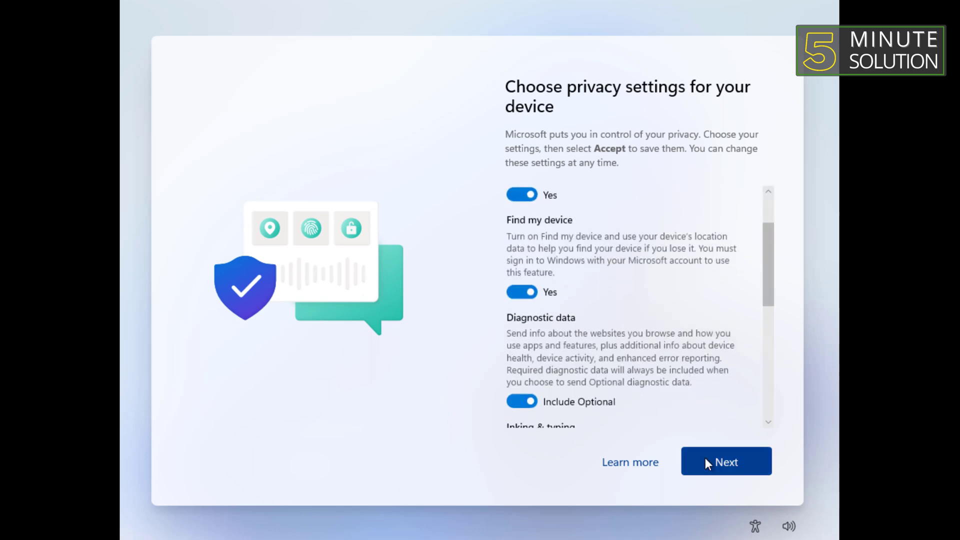